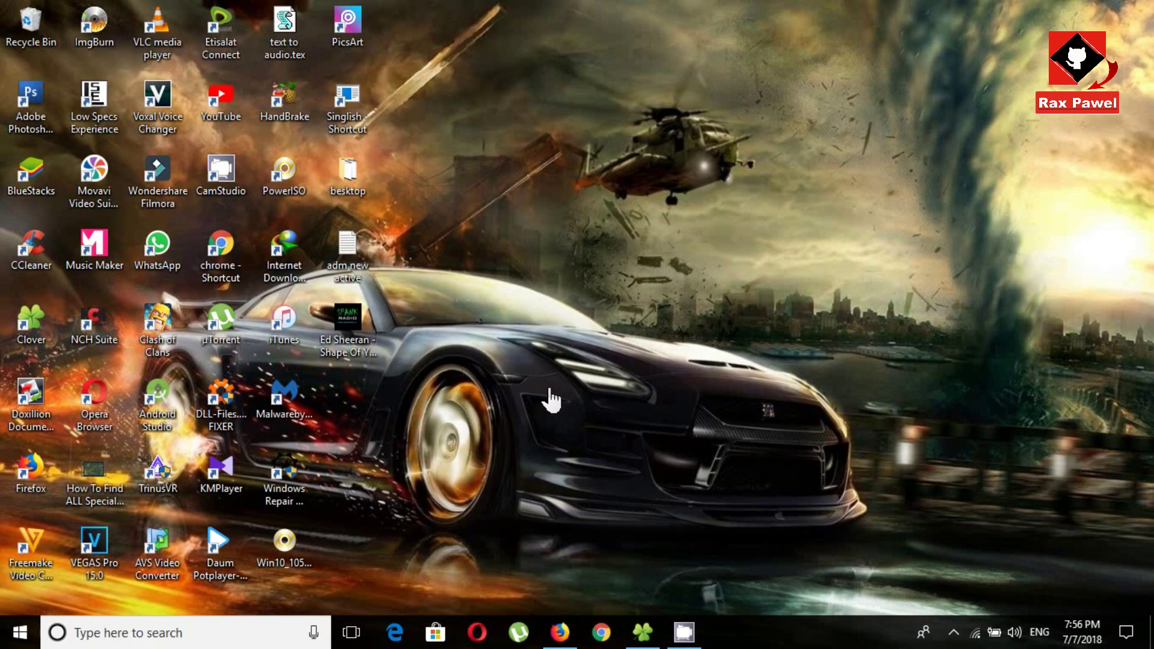
Download the media creation tool (MediaCreationTool1803.exe) from the Download Windows 10 page in Firefox.
{"action": "left_click", "coordinate": [559, 632]}
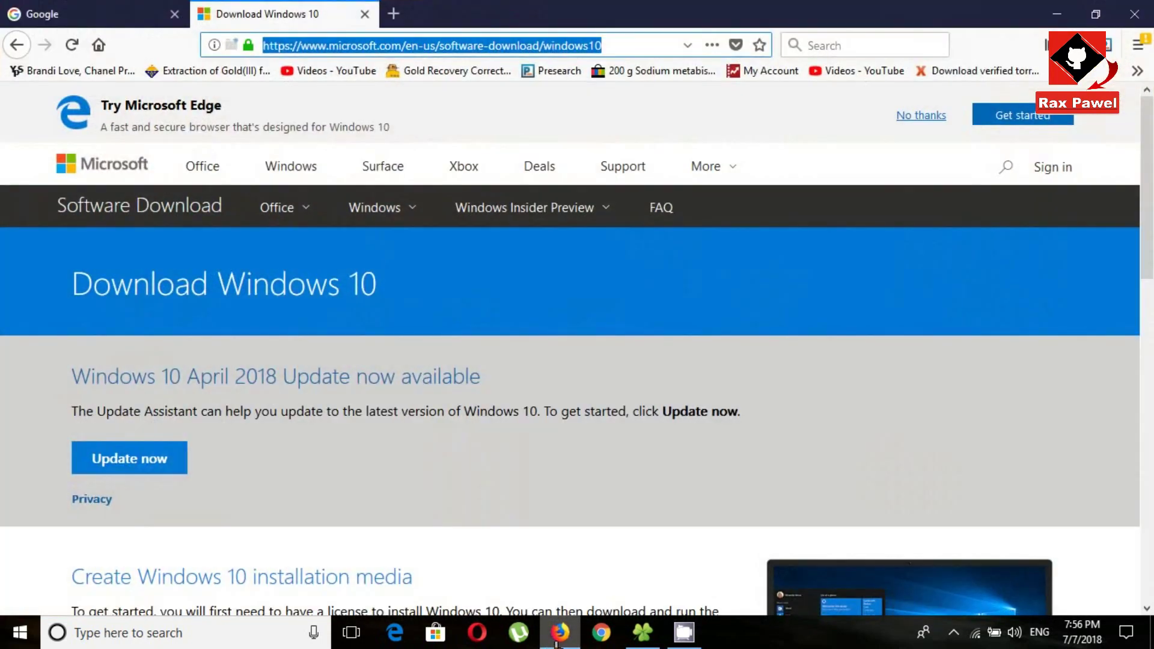
{"action": "left_click", "coordinate": [801, 139]}
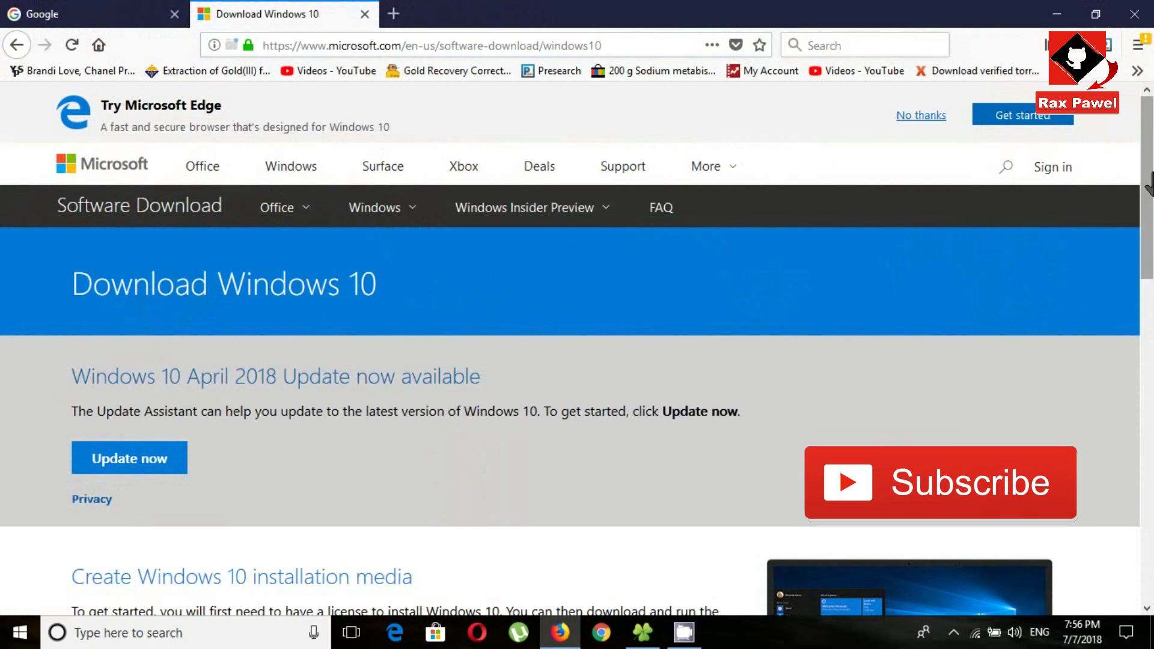
{"action": "scroll", "coordinate": [1147, 213], "scroll_direction": "down", "scroll_amount": 1}
{"action": "scroll", "coordinate": [1147, 214], "scroll_direction": "down", "scroll_amount": 4}
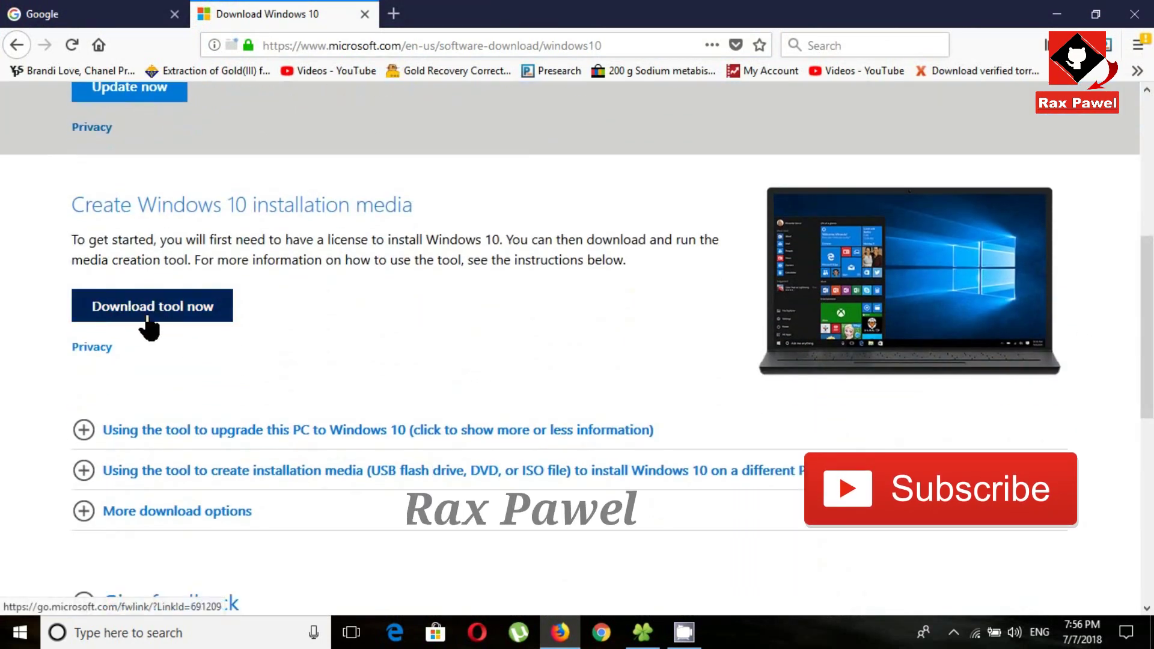
{"action": "left_click", "coordinate": [179, 317]}
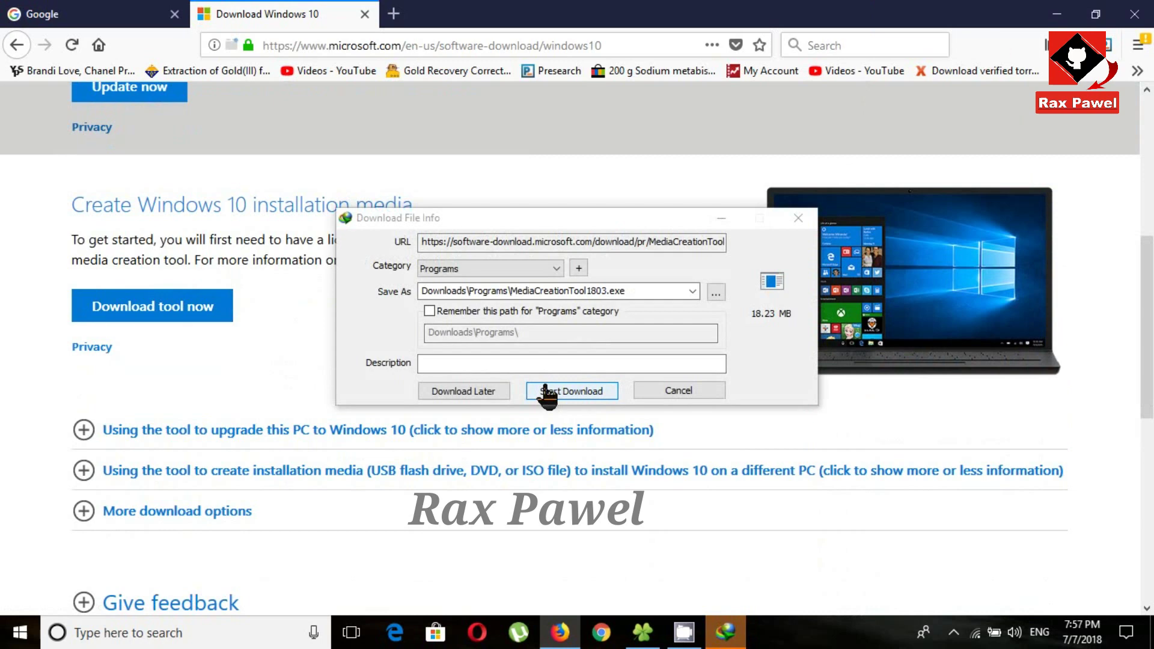
{"action": "left_click", "coordinate": [547, 391]}
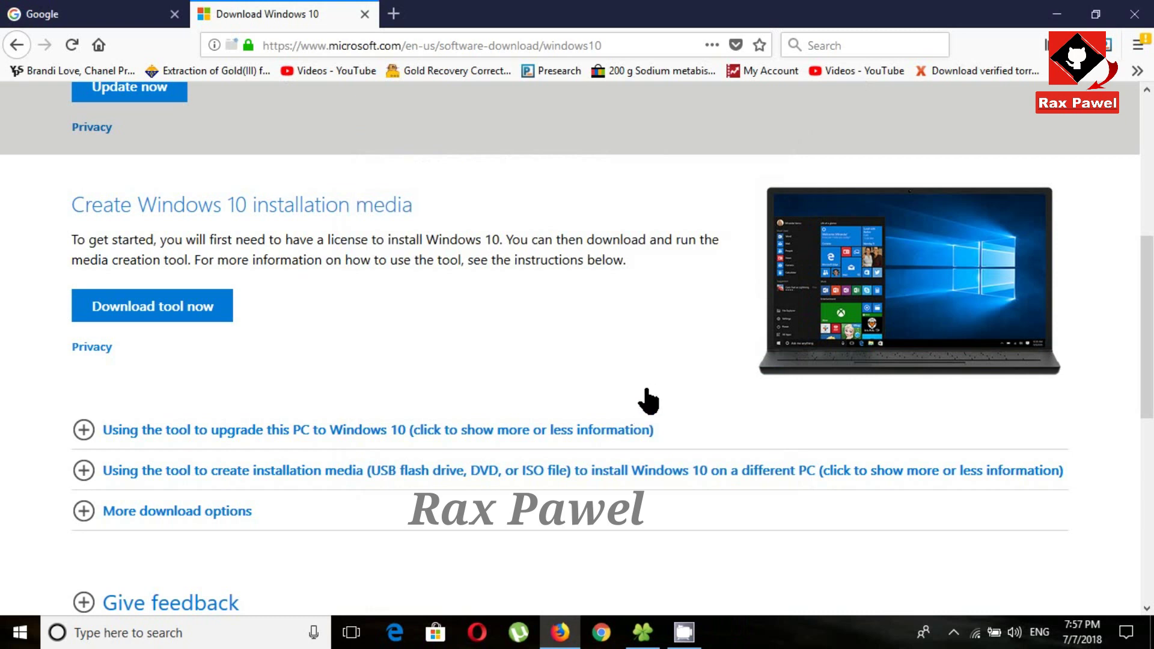
Minimize Firefox, then run MediaCreationTool1803 as administrator from its Explorer folder.
{"action": "left_click", "coordinate": [1058, 16]}
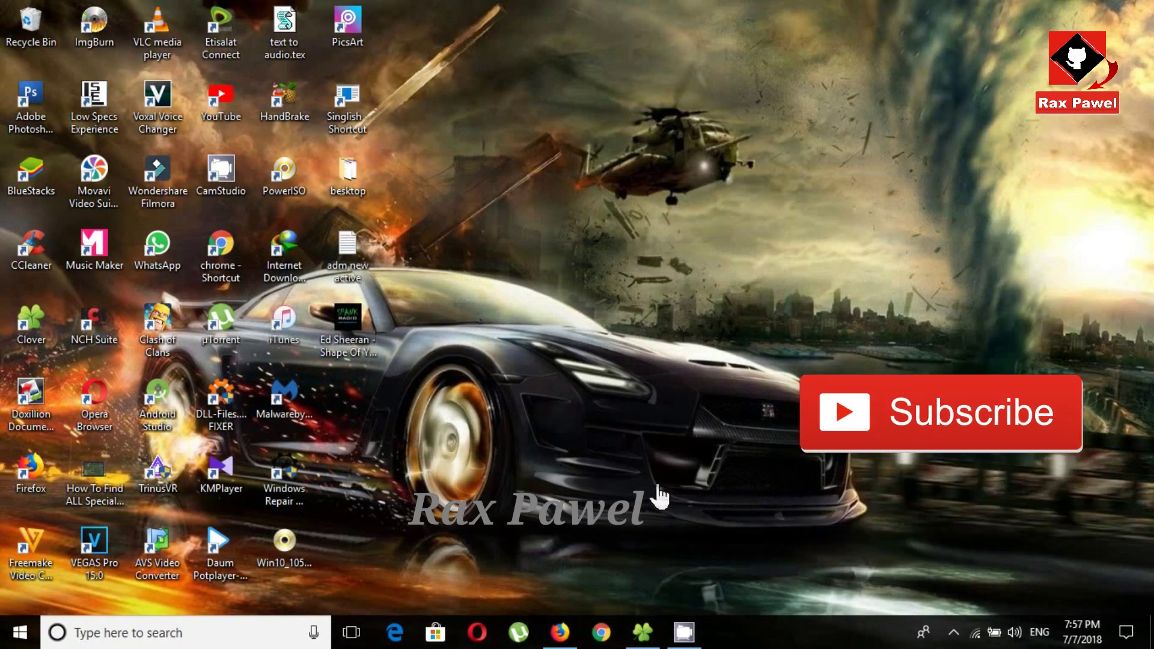
{"action": "left_click", "coordinate": [643, 632]}
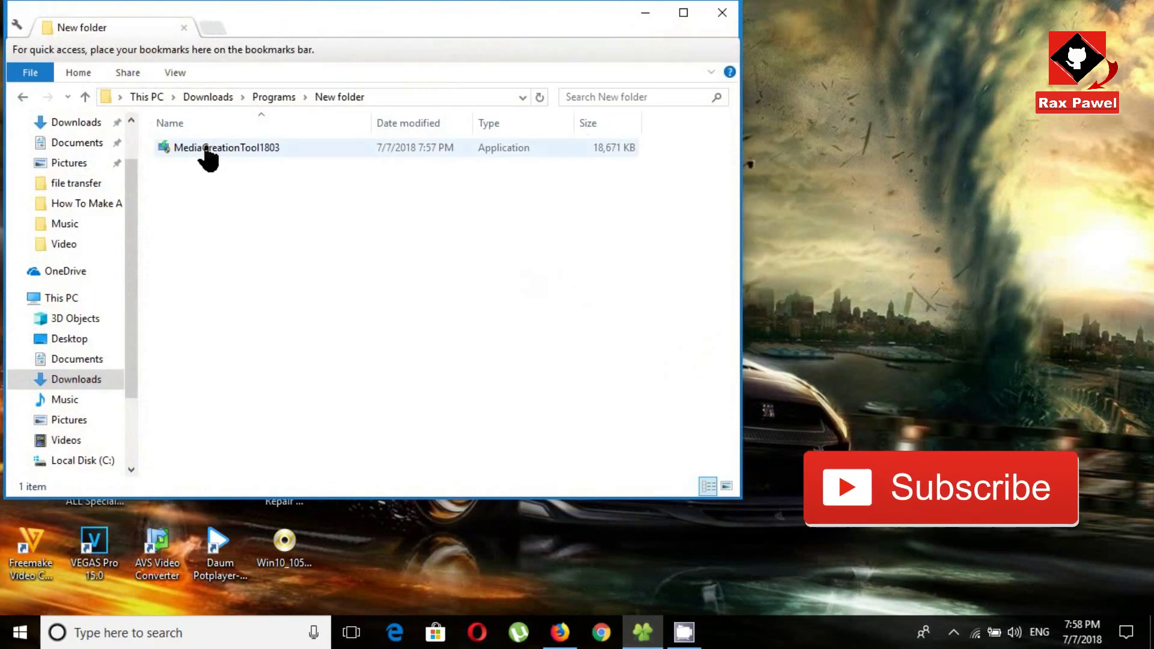
{"action": "left_click_drag", "start_coordinate": [337, 39], "coordinate": [538, 75]}
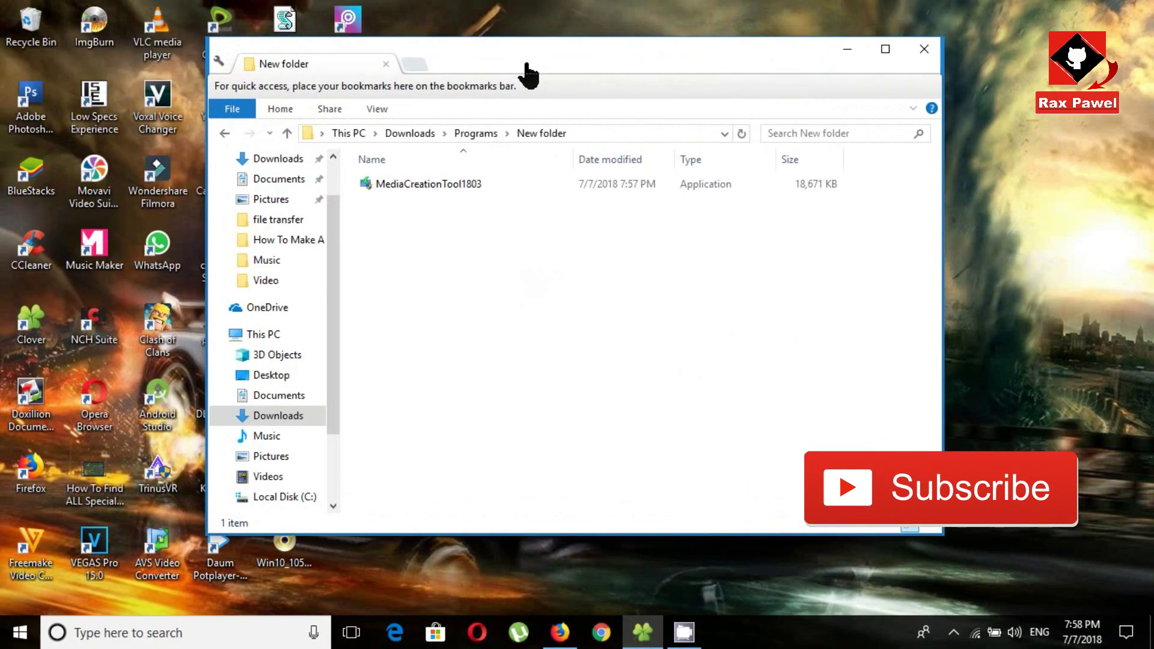
{"action": "left_click", "coordinate": [426, 187]}
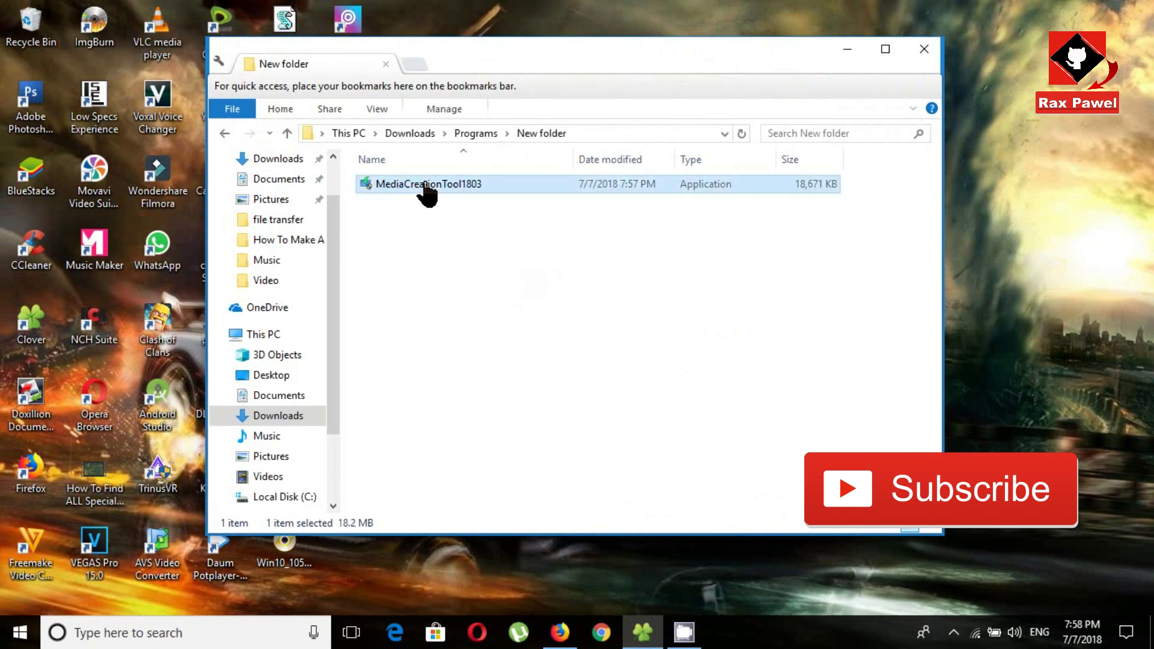
{"action": "right_click", "coordinate": [426, 188]}
{"action": "left_click", "coordinate": [455, 182]}
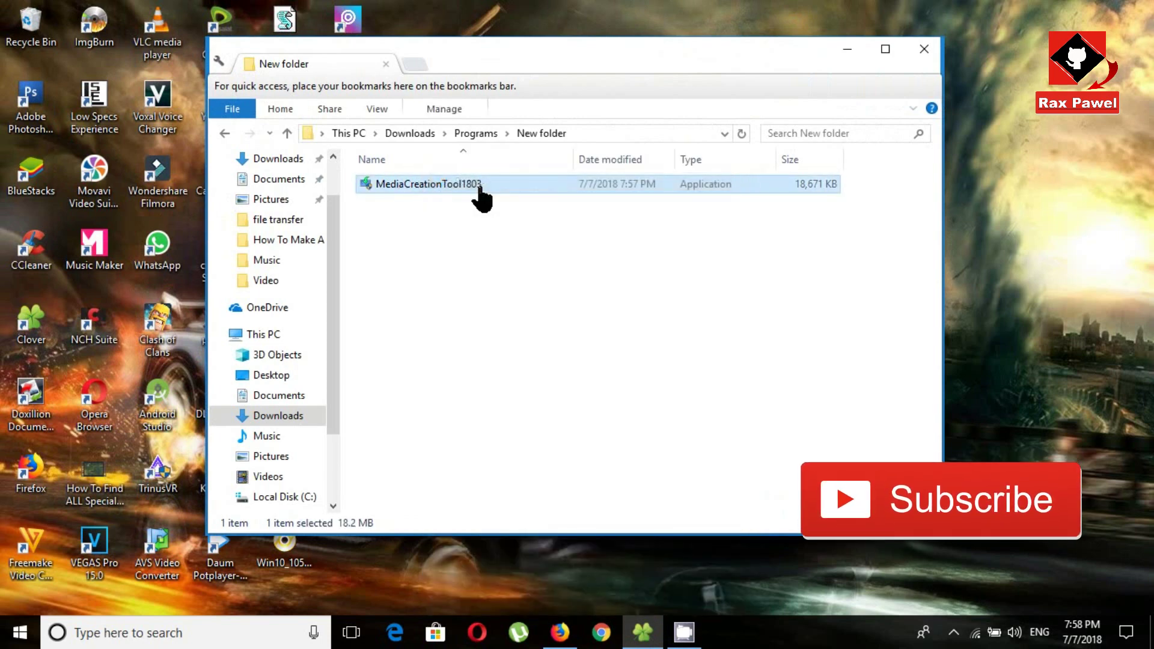
{"action": "left_click", "coordinate": [847, 50]}
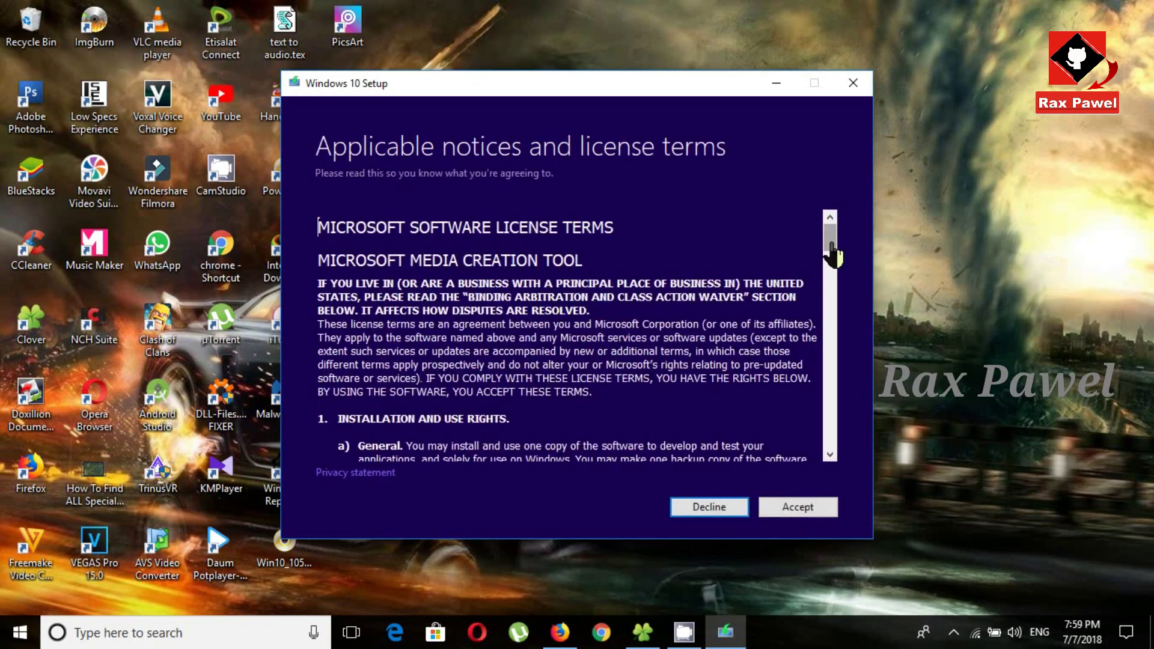
Scroll through the Windows 10 Setup license terms and accept them.
{"action": "left_click_drag", "start_coordinate": [829, 235], "coordinate": [831, 451]}
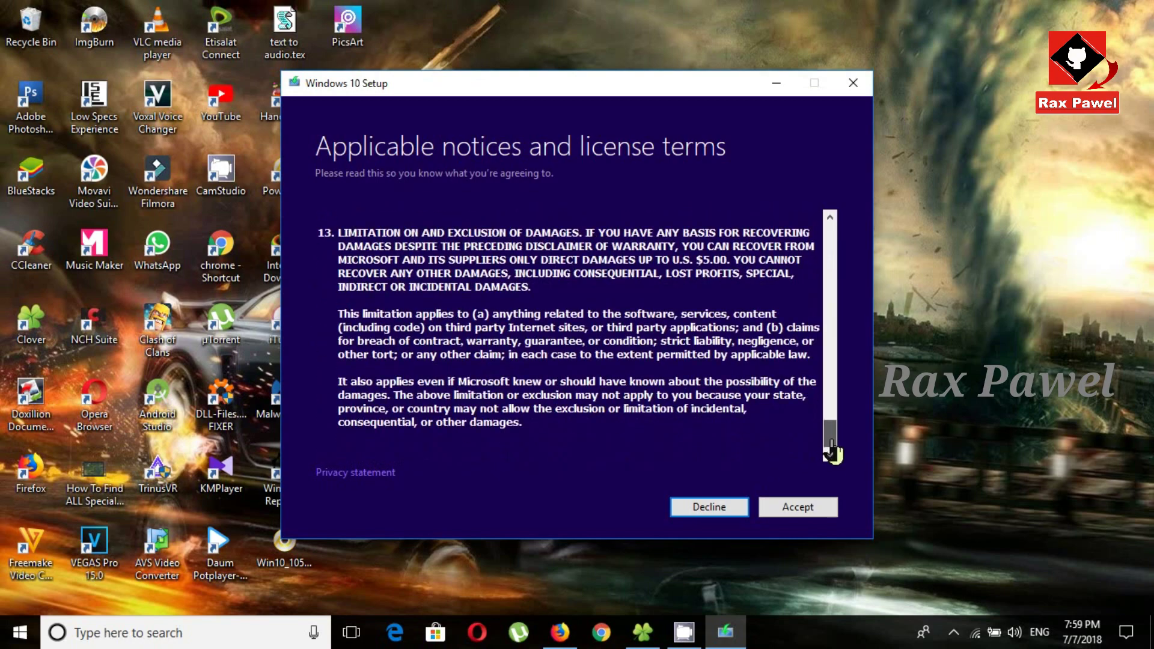
{"action": "left_click", "coordinate": [800, 508]}
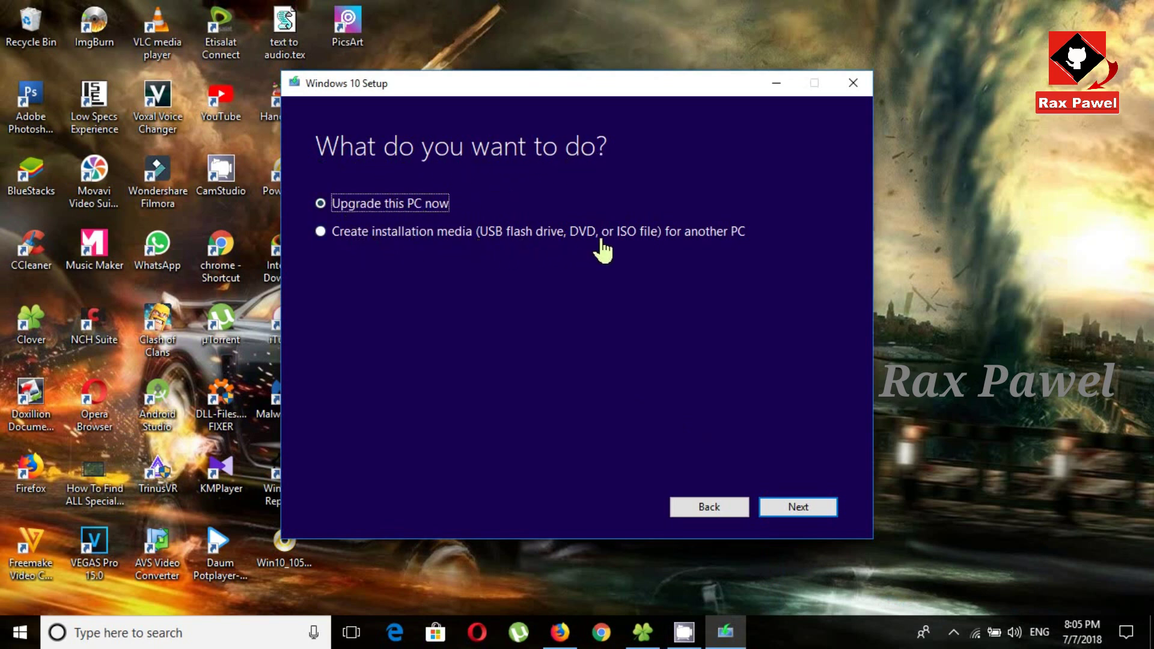
Choose 'Create installation media', keeping English (United States), Windows 10, 64-bit (x64) recommended options.
{"action": "left_click", "coordinate": [320, 234]}
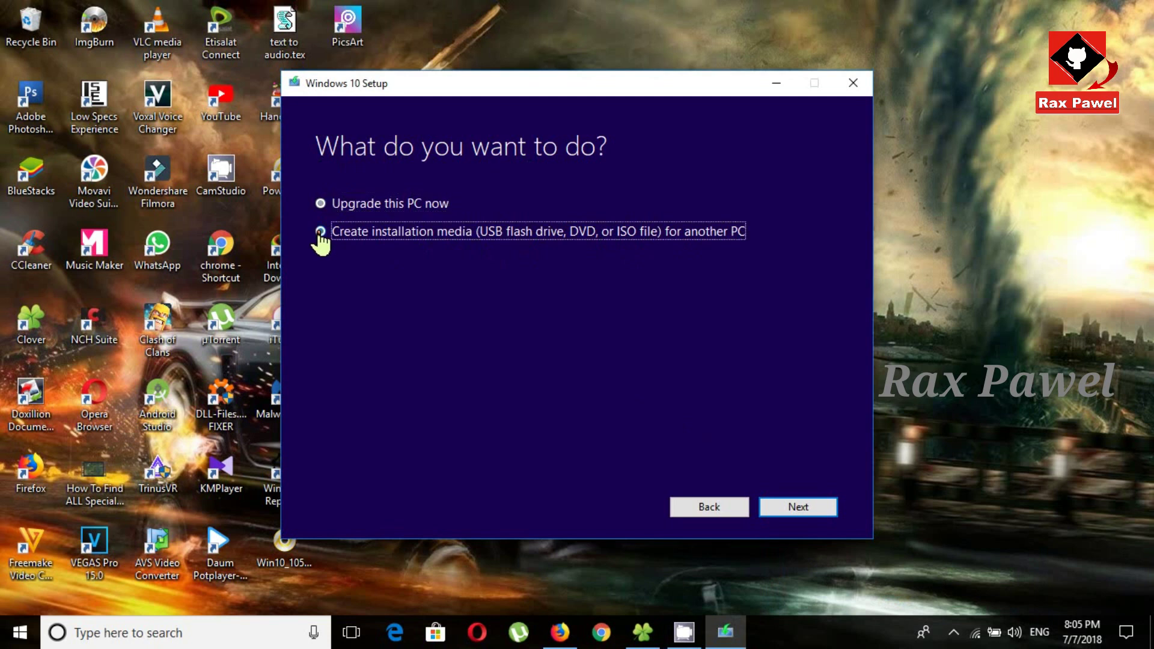
{"action": "left_click", "coordinate": [820, 517]}
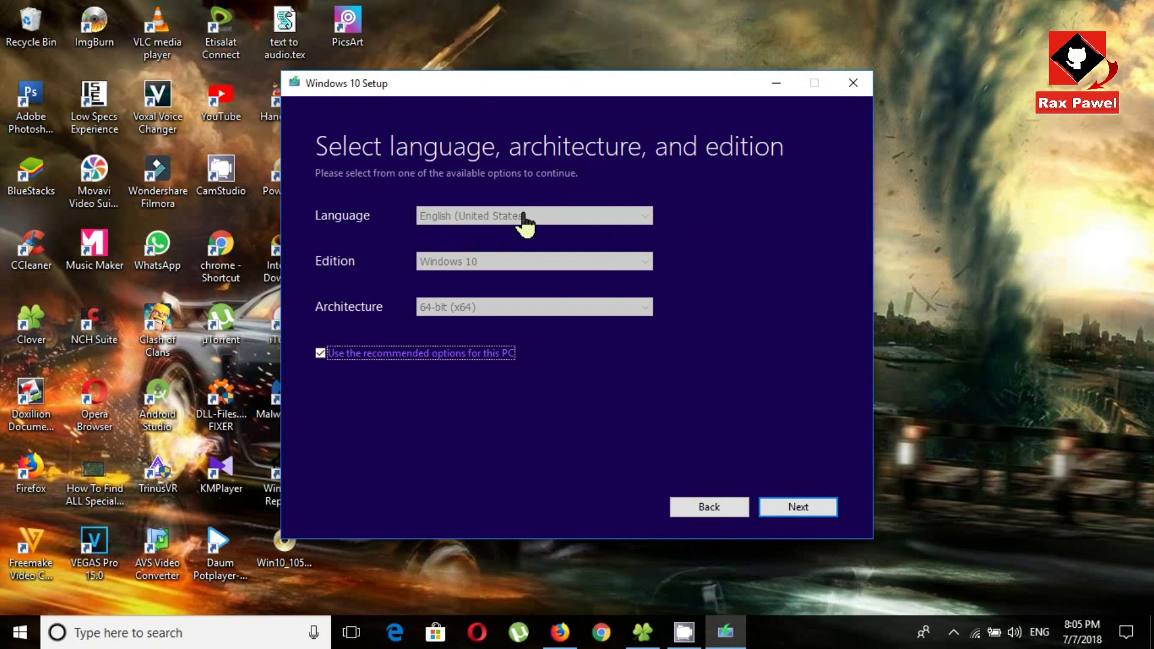
{"action": "left_click", "coordinate": [319, 354]}
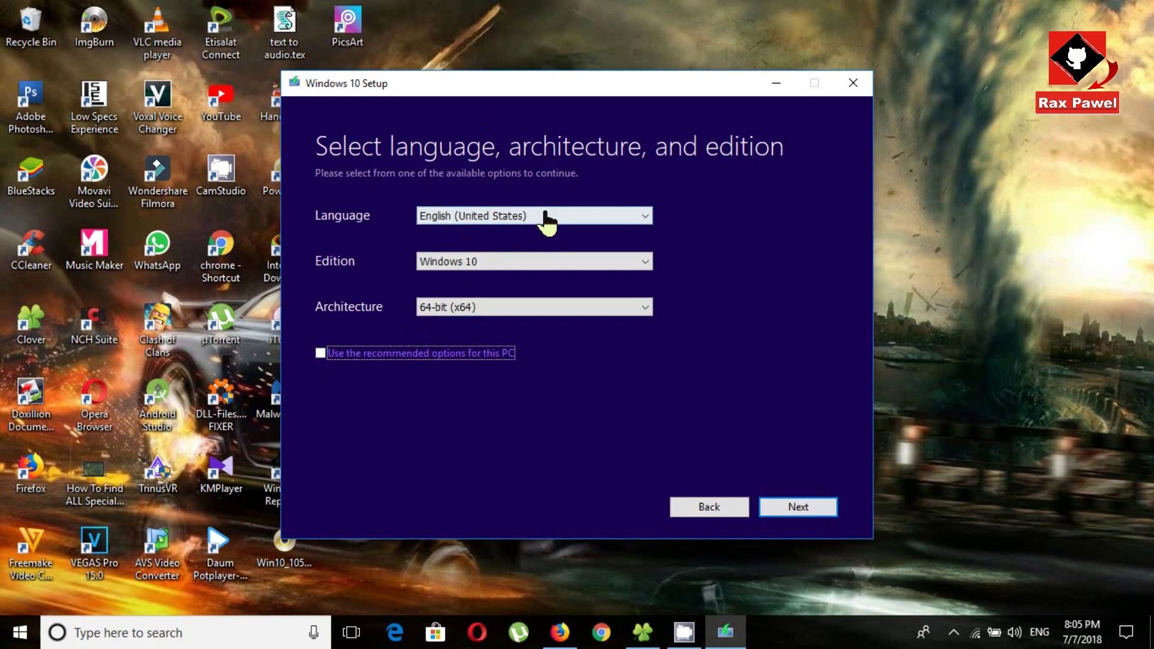
{"action": "left_click", "coordinate": [575, 222]}
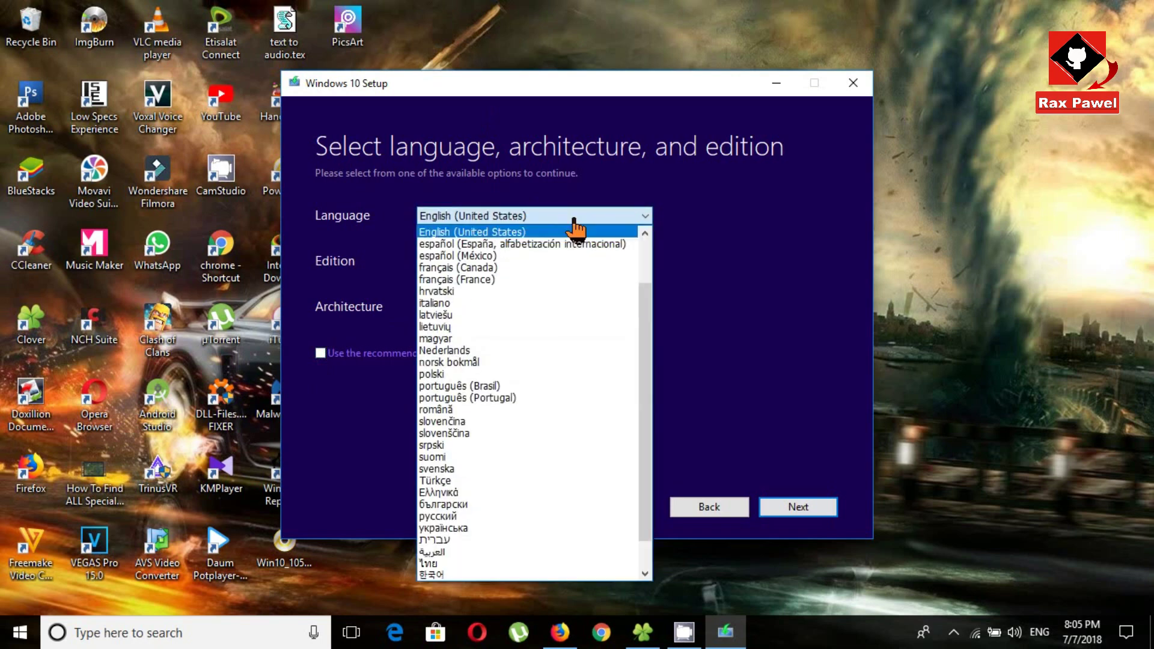
{"action": "left_click", "coordinate": [577, 223]}
{"action": "left_click", "coordinate": [543, 264]}
{"action": "left_click", "coordinate": [543, 264]}
{"action": "left_click", "coordinate": [487, 307]}
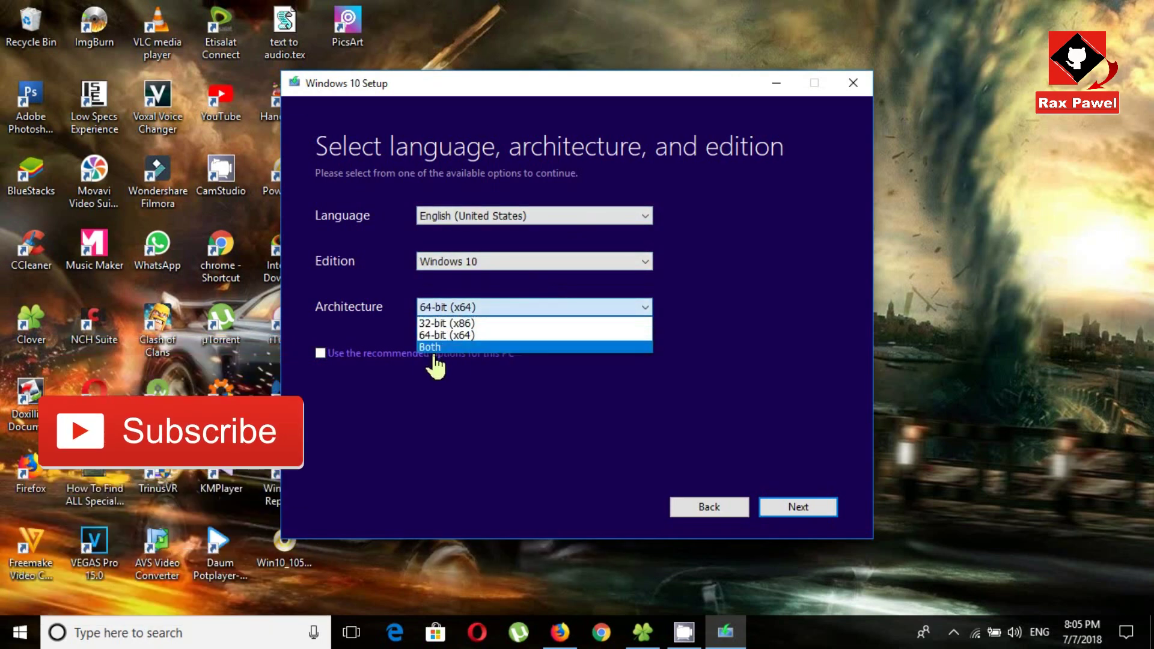
{"action": "left_click", "coordinate": [448, 334]}
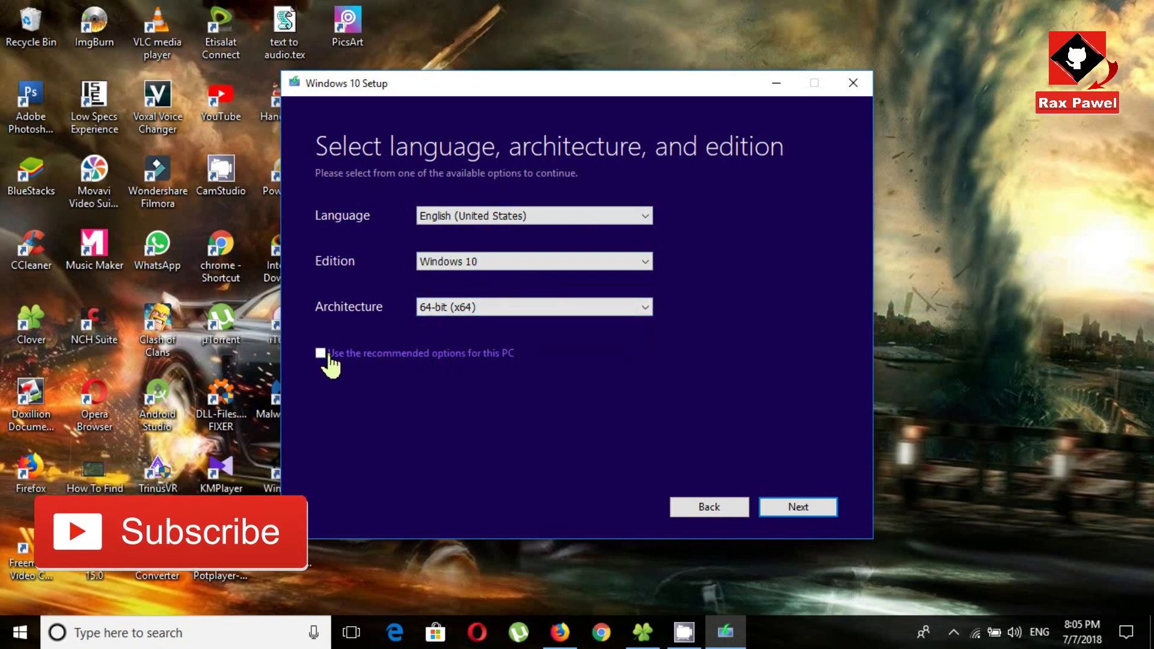
{"action": "left_click", "coordinate": [324, 357]}
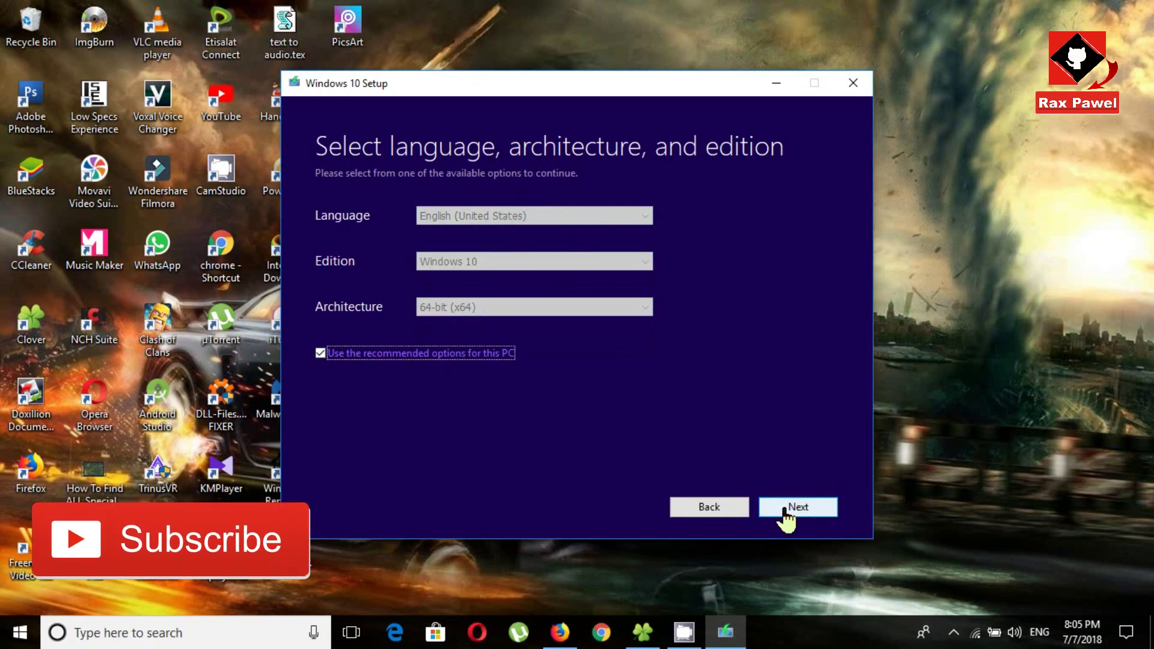
{"action": "left_click", "coordinate": [804, 515]}
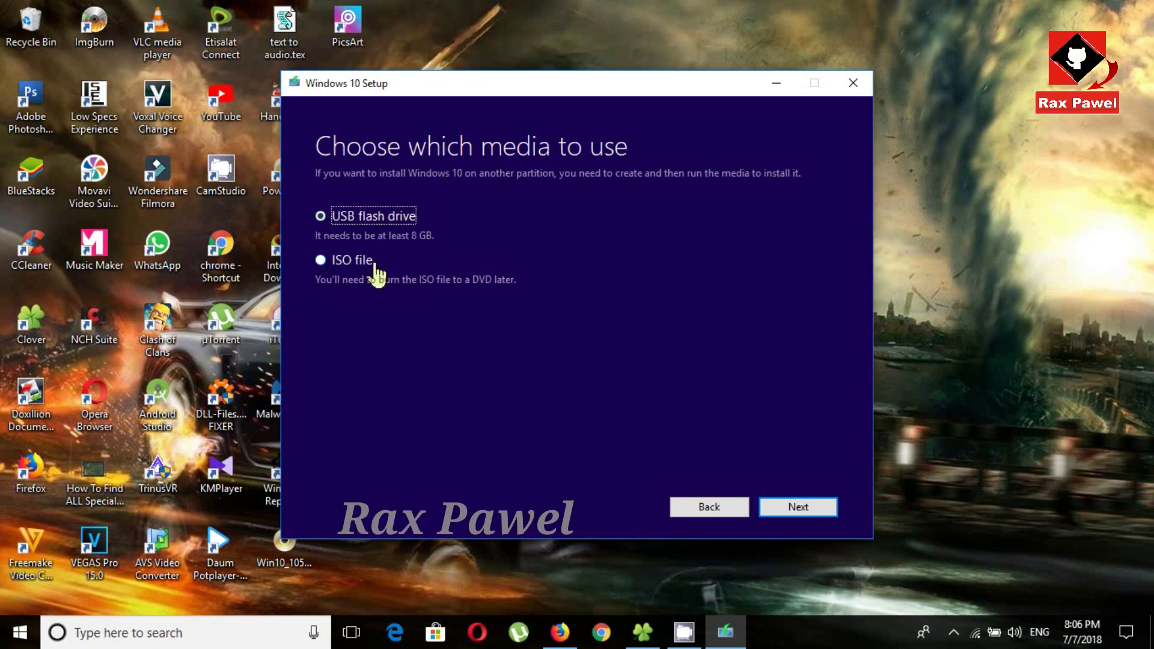
Select ISO file as the media type and continue to the save-path dialog.
{"action": "left_click", "coordinate": [386, 222]}
{"action": "left_click", "coordinate": [321, 263]}
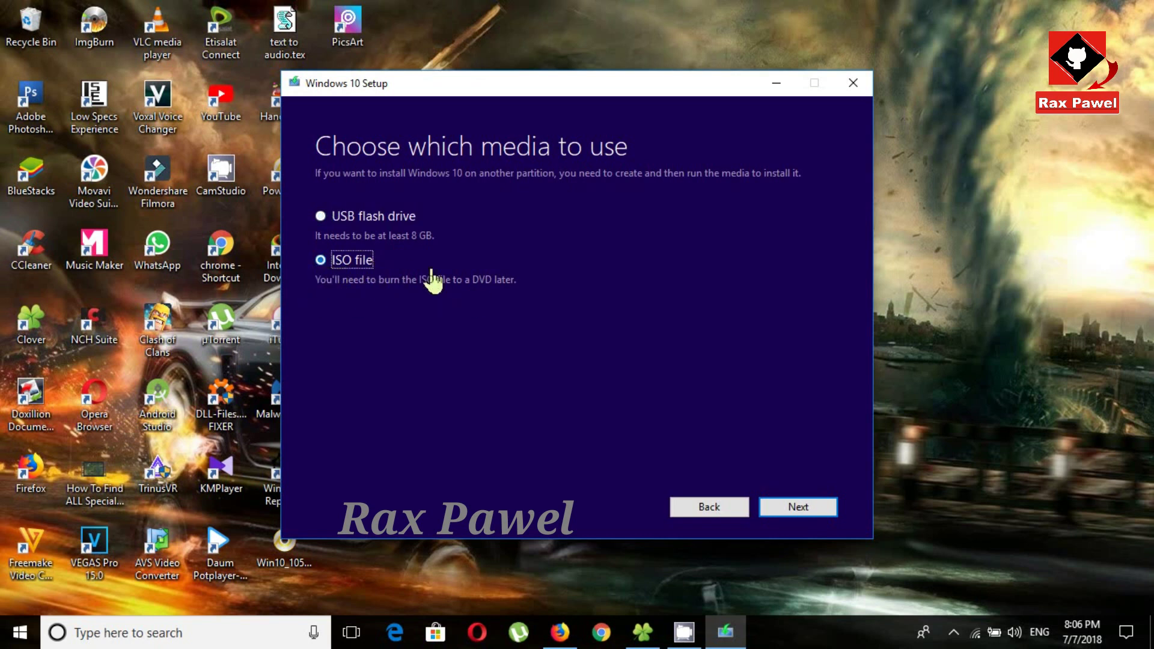
{"action": "left_click", "coordinate": [804, 514]}
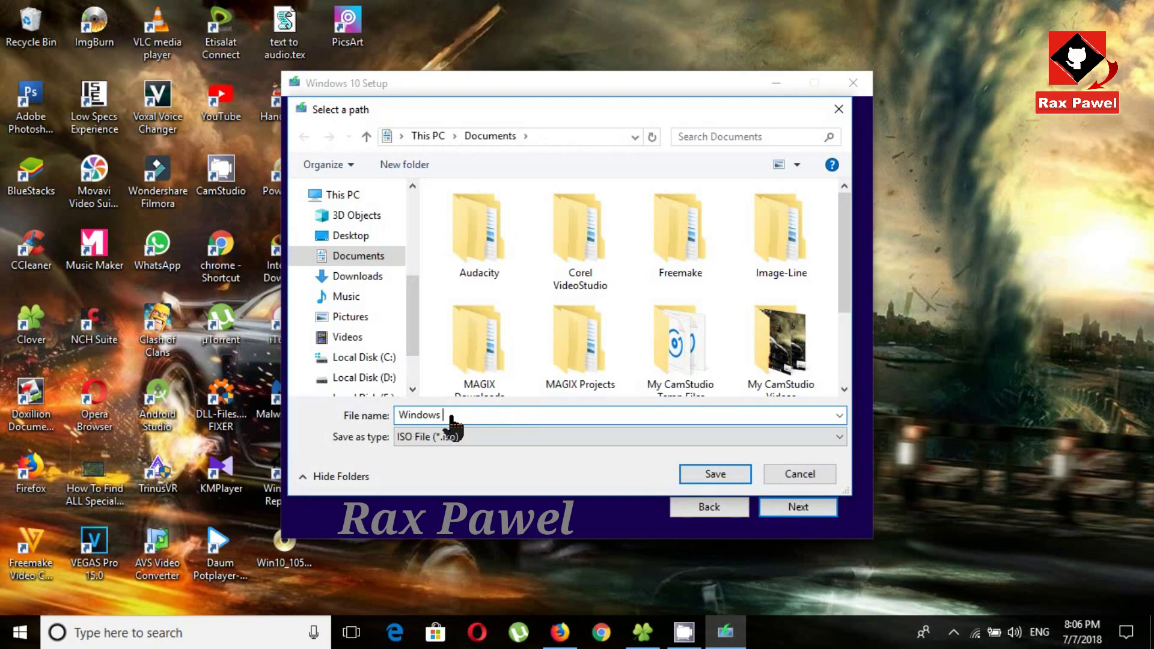
Save the ISO as 'Windows 10 iso' in Documents to start creating it.
{"action": "type", "text": "i"}
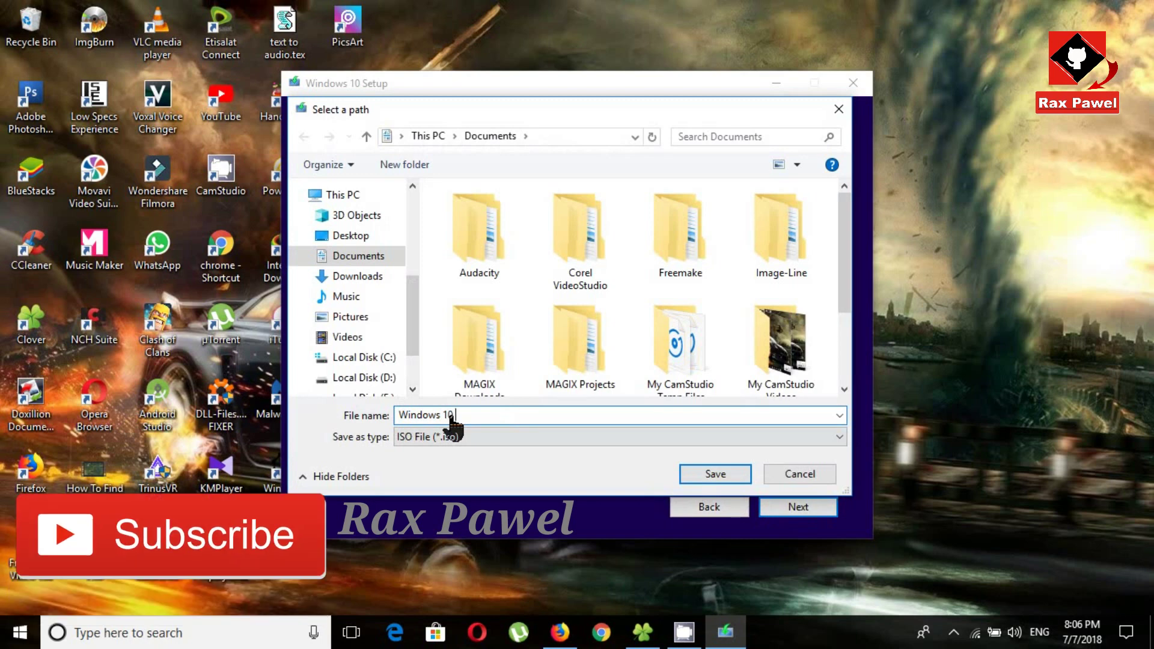
{"action": "type", "text": "so"}
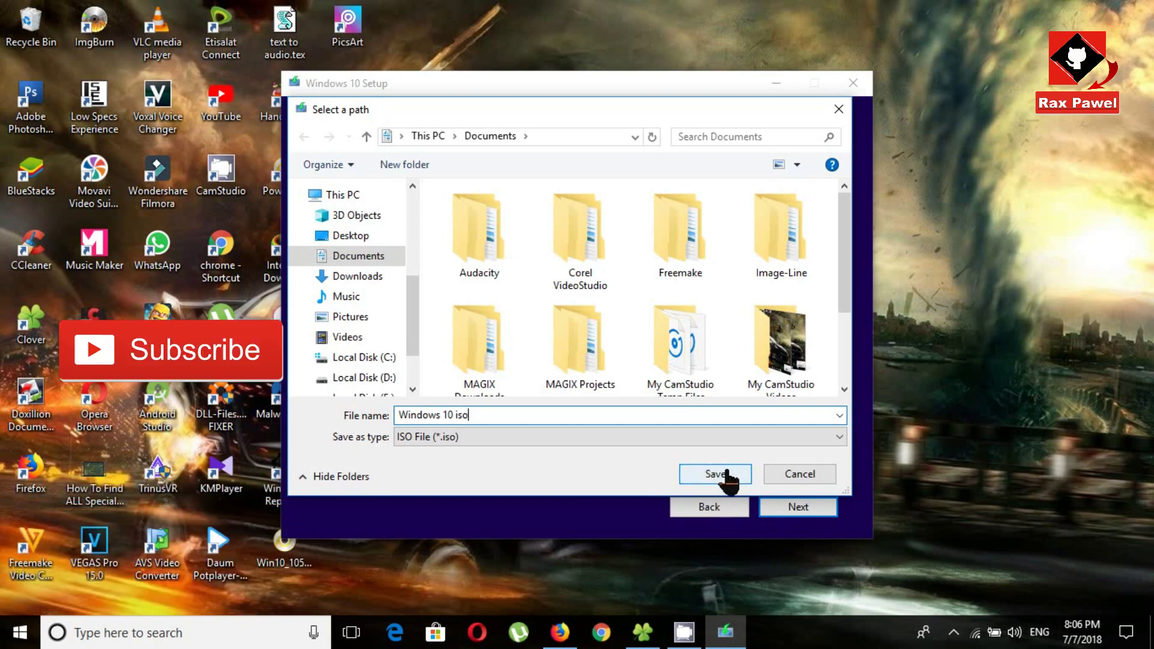
{"action": "left_click", "coordinate": [715, 474]}
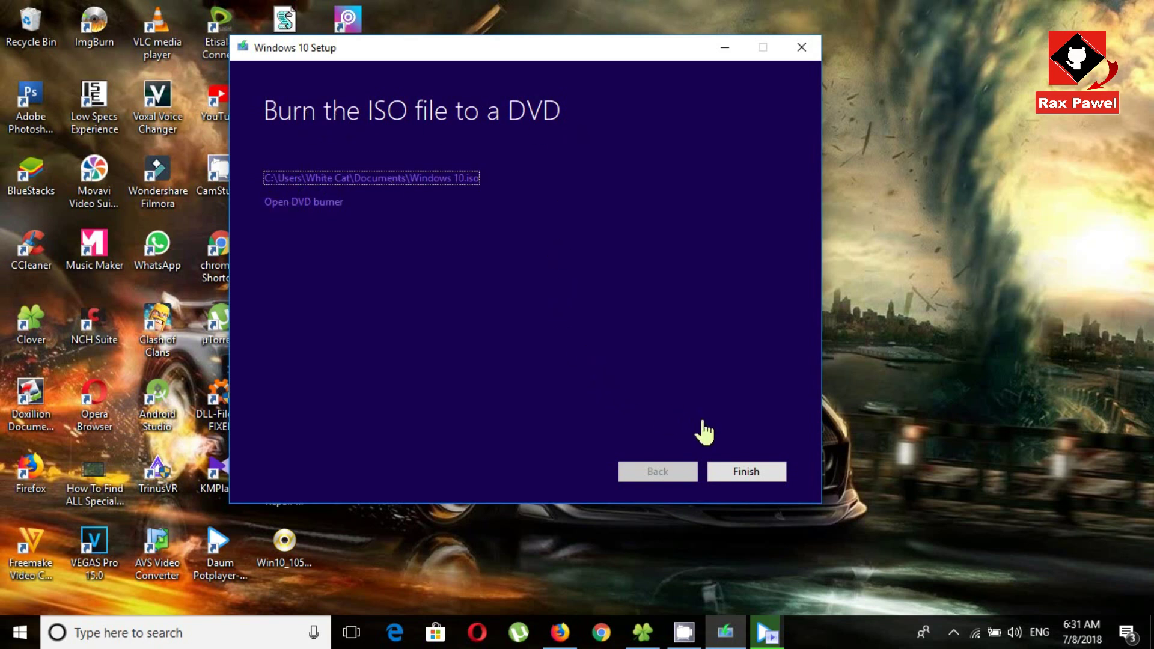
Click Finish on the 'Burn the ISO file to a DVD' page to close the tool.
{"action": "left_click", "coordinate": [745, 475]}
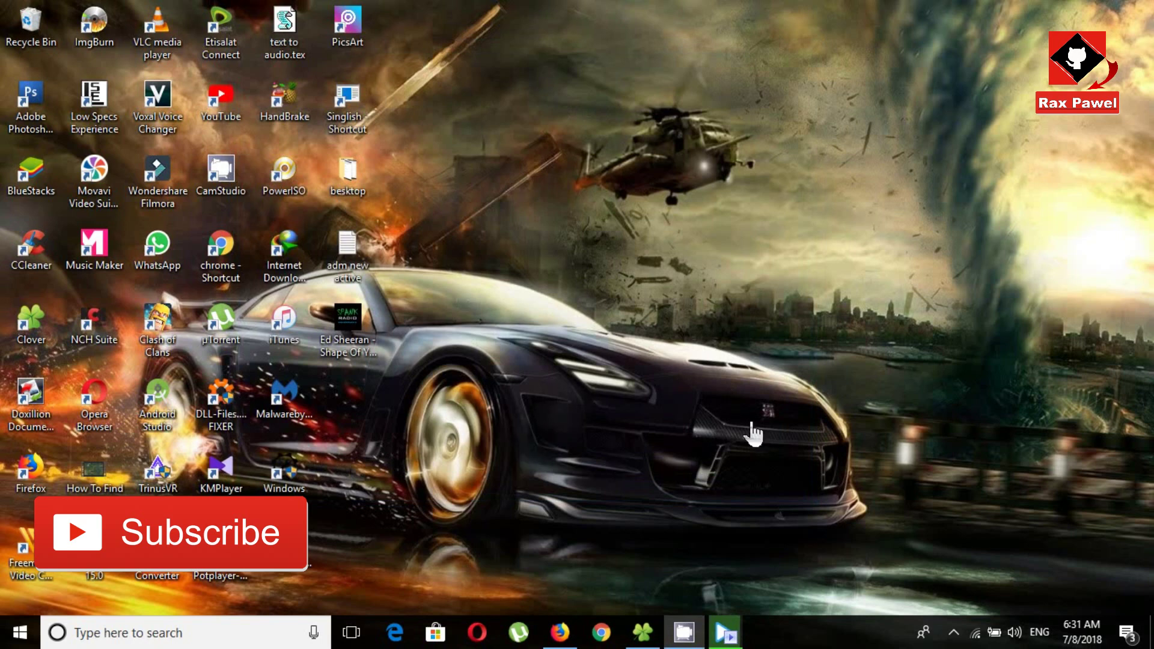
{"action": "left_click", "coordinate": [643, 637]}
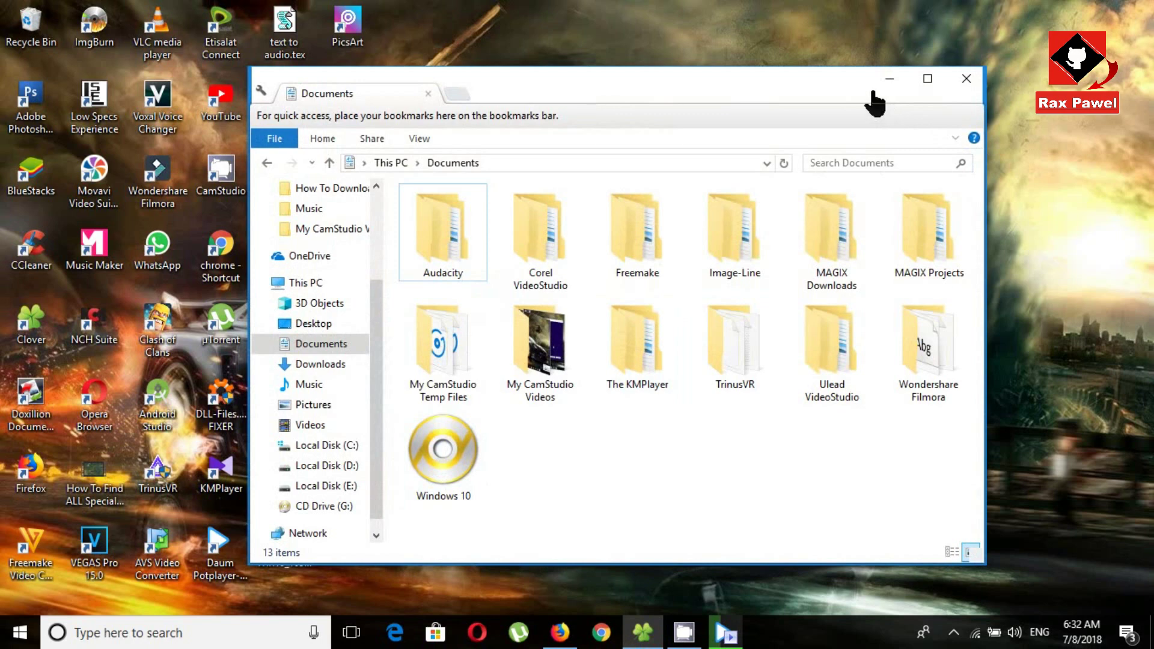
{"action": "left_click", "coordinate": [889, 79]}
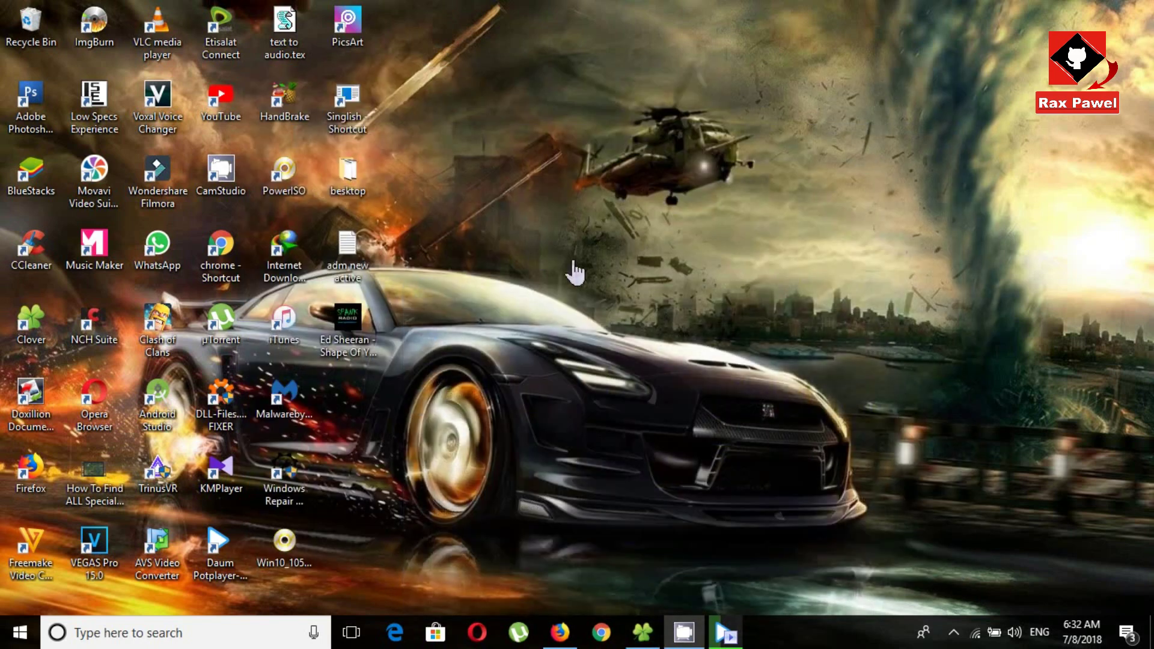